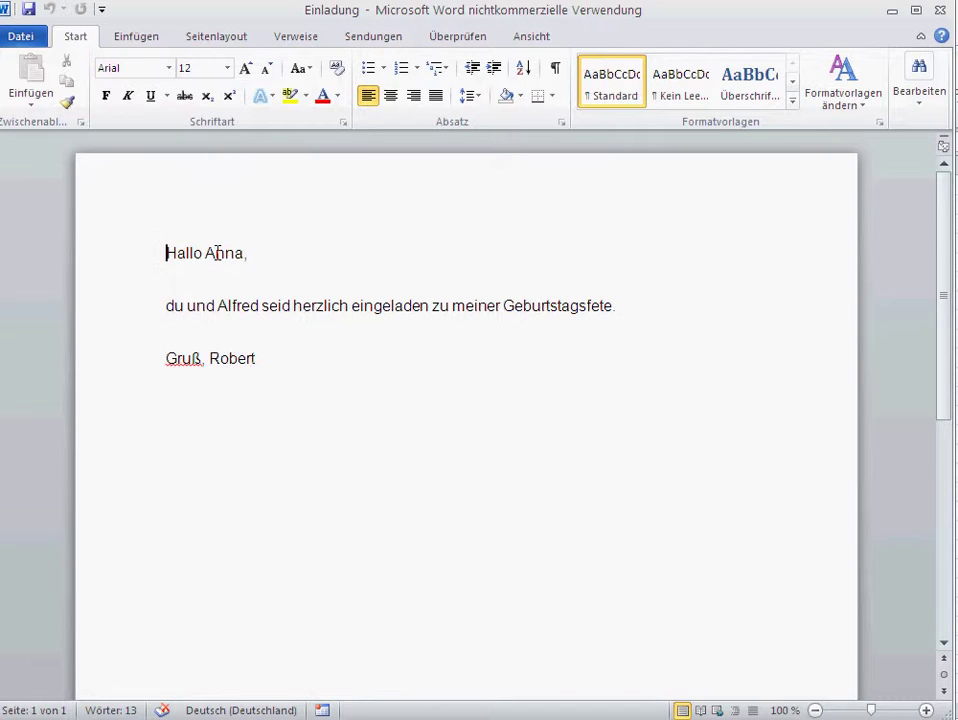
Highlight the greeting name Anna and the partner name Alfred in the invitation letter
{"action": "double_click", "coordinate": [217, 253]}
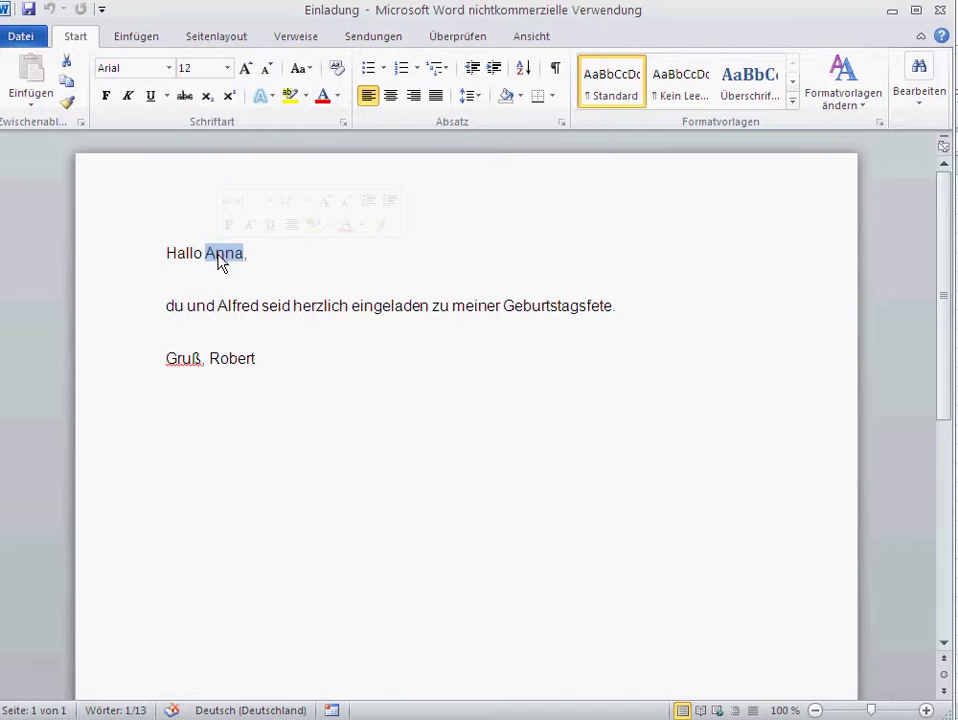
{"action": "double_click", "coordinate": [237, 308]}
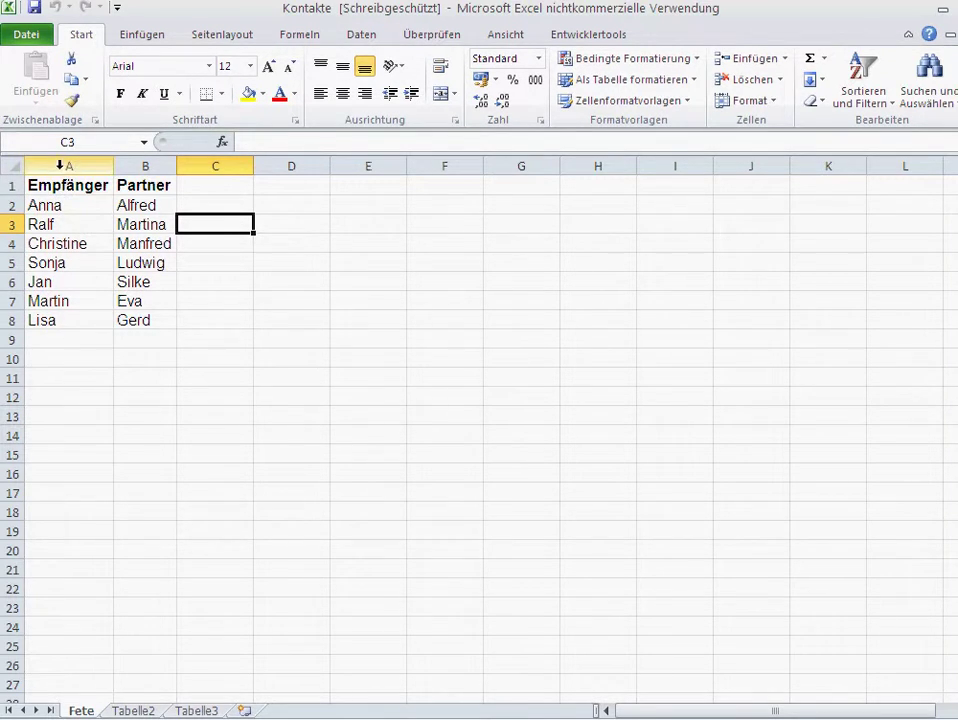
Go through the Empfänger names in column A, from Anna and Ralf down to Lisa
{"action": "left_click", "coordinate": [75, 205]}
{"action": "left_click", "coordinate": [74, 225]}
{"action": "left_click", "coordinate": [72, 243]}
{"action": "left_click", "coordinate": [62, 262]}
{"action": "left_click", "coordinate": [62, 283]}
{"action": "left_click", "coordinate": [62, 318]}
{"action": "left_click", "coordinate": [62, 300]}
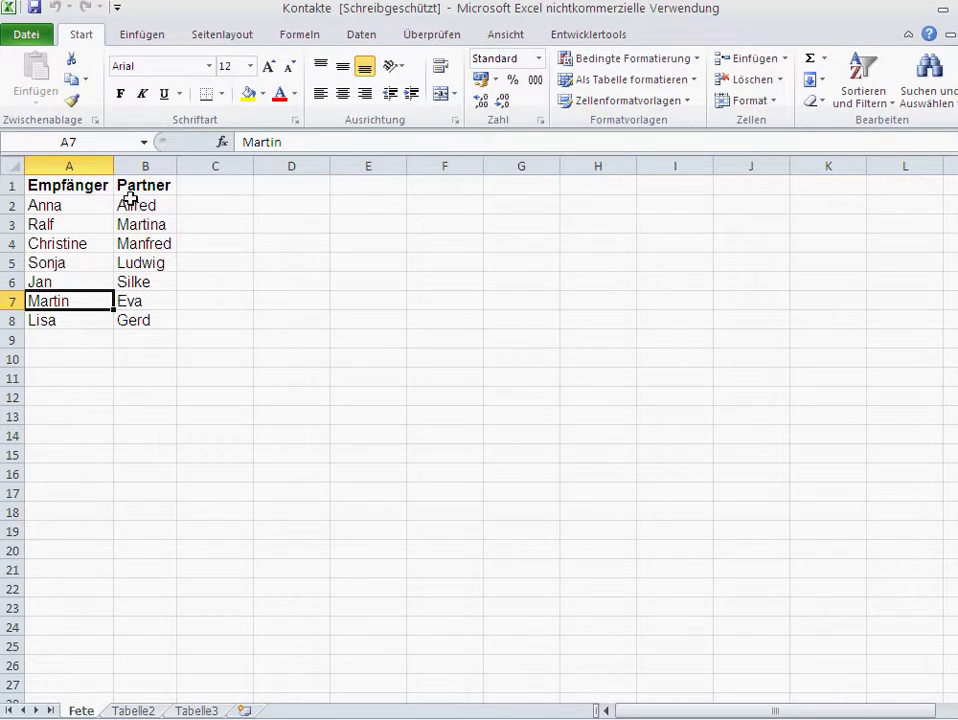
Go through the Partner column, from Alfred down to Ludwig
{"action": "left_click", "coordinate": [128, 187]}
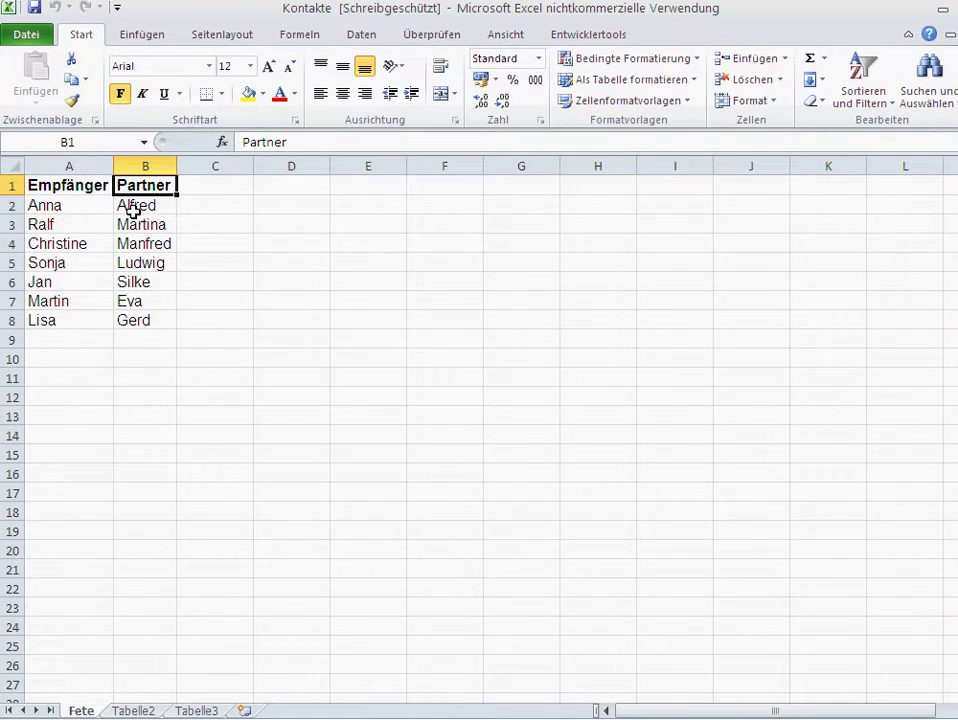
{"action": "left_click", "coordinate": [133, 207]}
{"action": "left_click", "coordinate": [135, 226]}
{"action": "left_click", "coordinate": [135, 244]}
{"action": "left_click", "coordinate": [135, 262]}
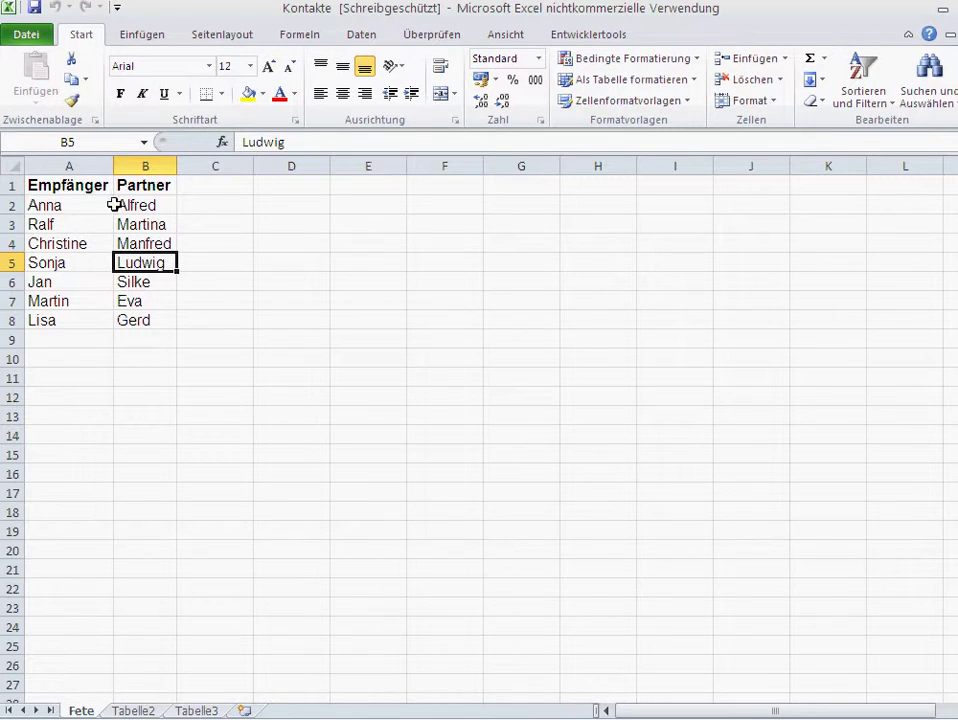
Select the Anna/Alfred, Ralf/Martina and Christine/Manfred rows, then return to the Word letter
{"action": "left_click", "coordinate": [9, 205]}
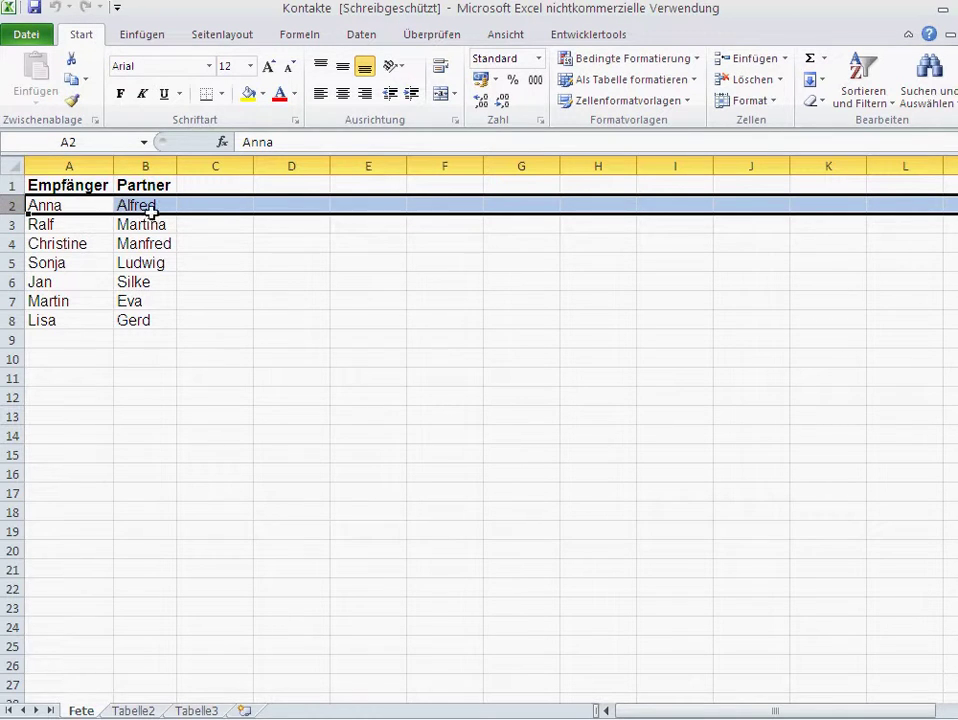
{"action": "left_click", "coordinate": [11, 223]}
{"action": "left_click", "coordinate": [11, 243]}
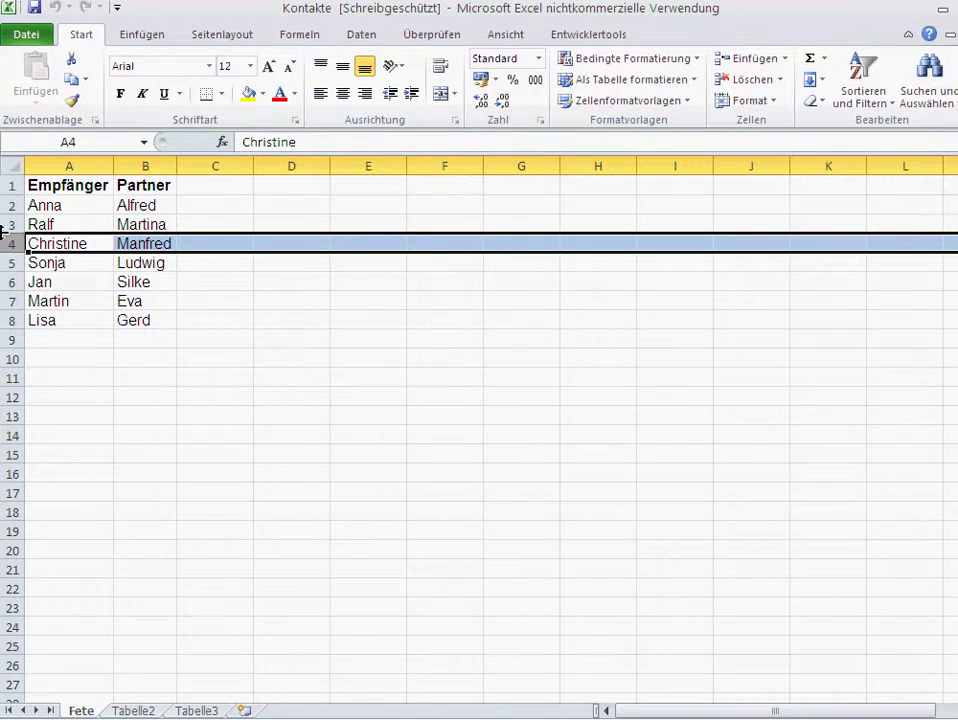
{"action": "left_click", "coordinate": [59, 342]}
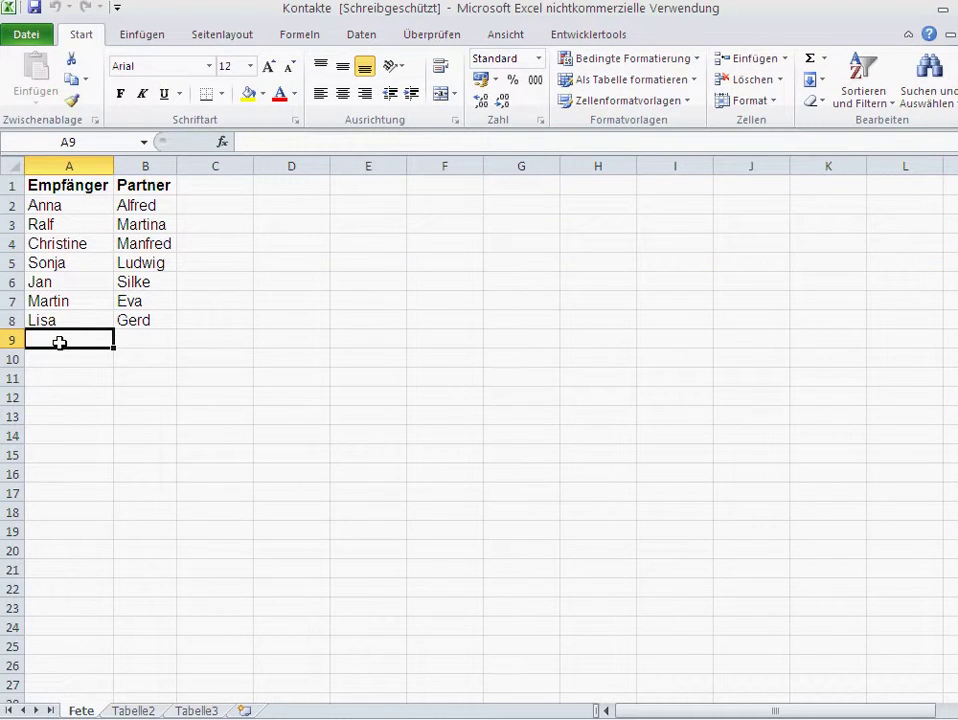
{"action": "left_click", "coordinate": [436, 719]}
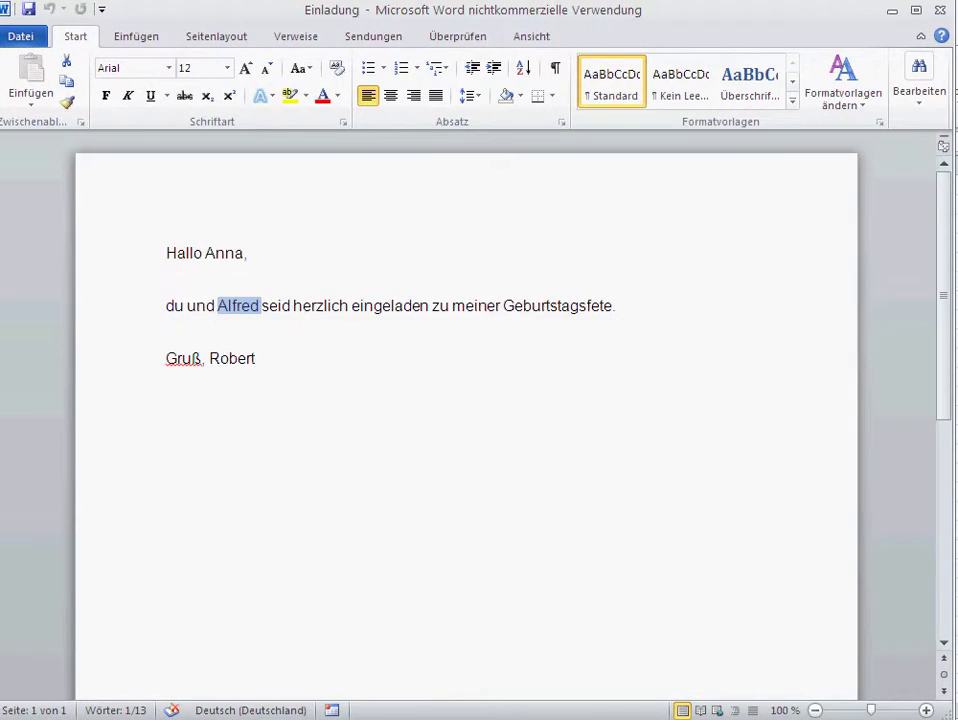
Start a Briefe (letters) mail merge from the Sendungen tab
{"action": "left_click", "coordinate": [309, 406]}
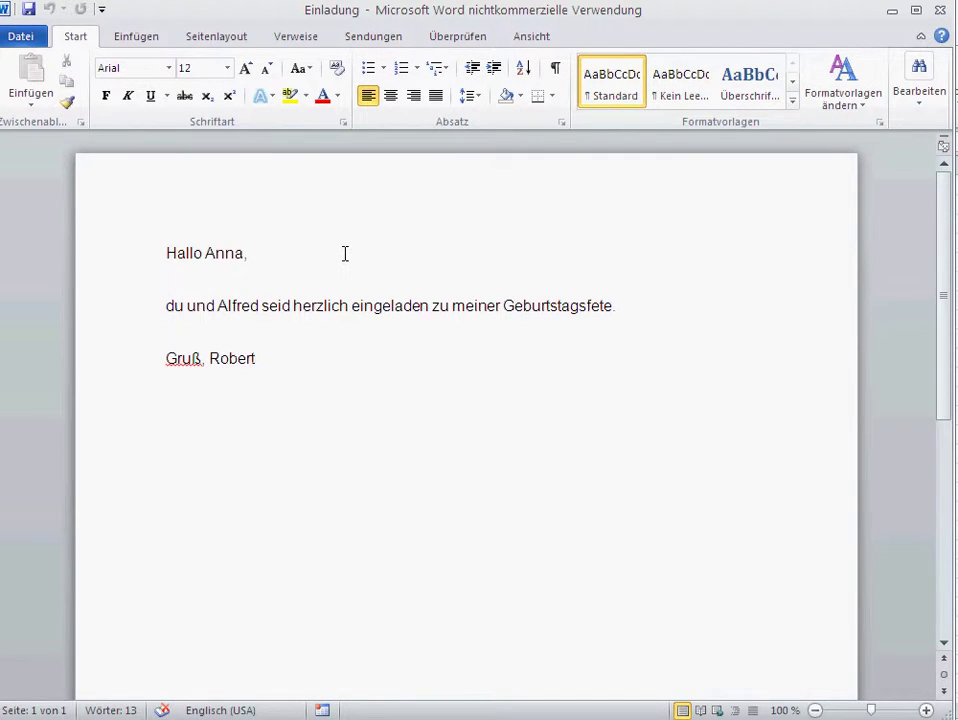
{"action": "left_click", "coordinate": [370, 37]}
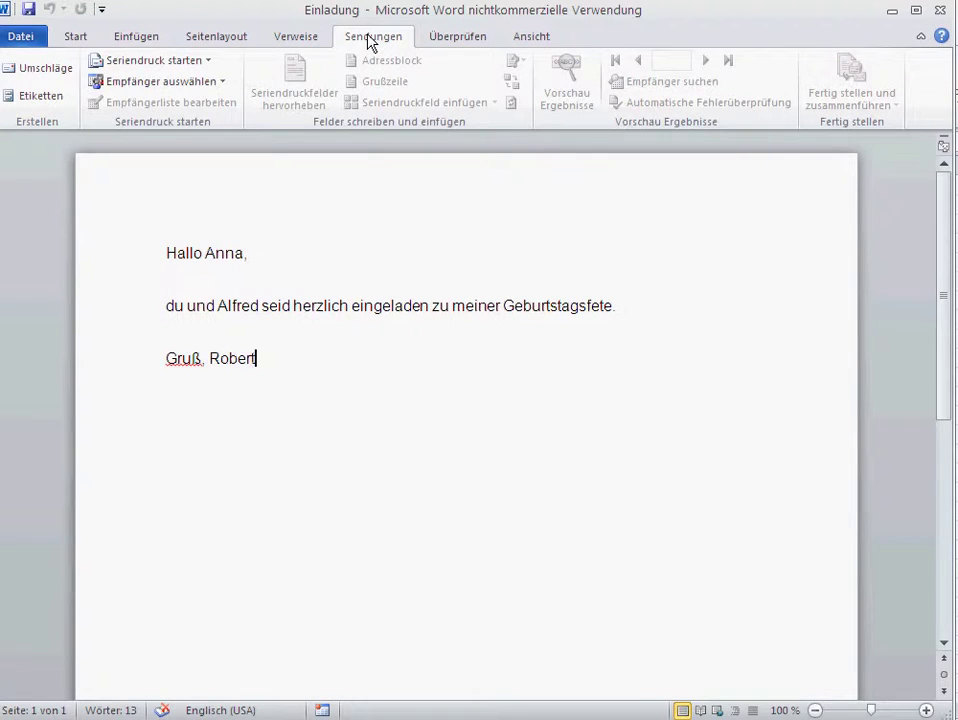
{"action": "left_click", "coordinate": [155, 60]}
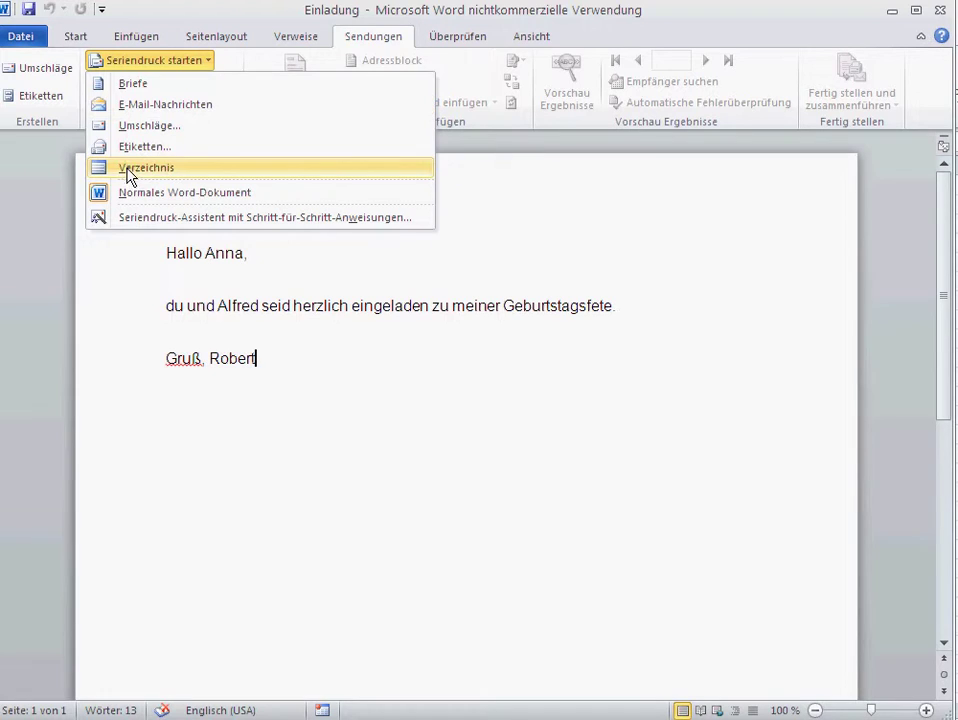
{"action": "left_click", "coordinate": [128, 88]}
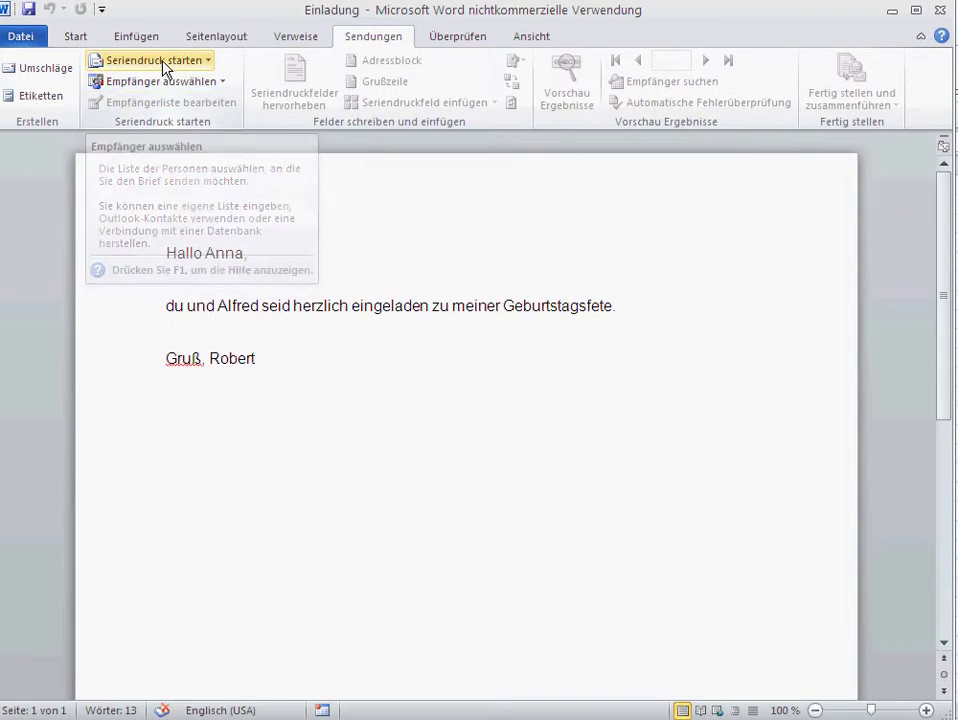
{"action": "left_click", "coordinate": [160, 62]}
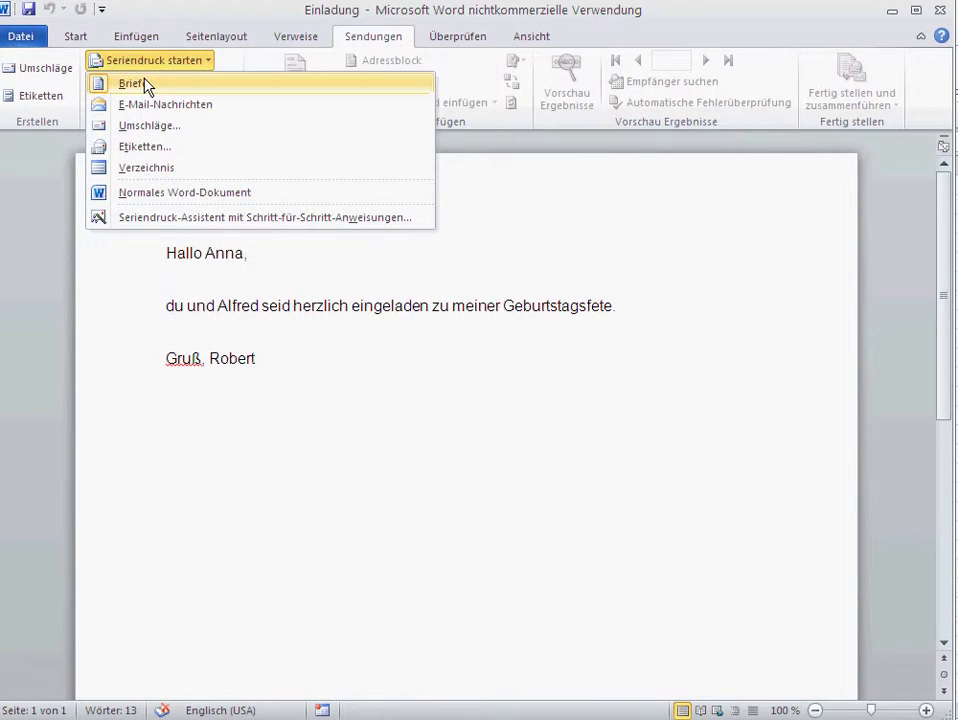
{"action": "left_click", "coordinate": [153, 65]}
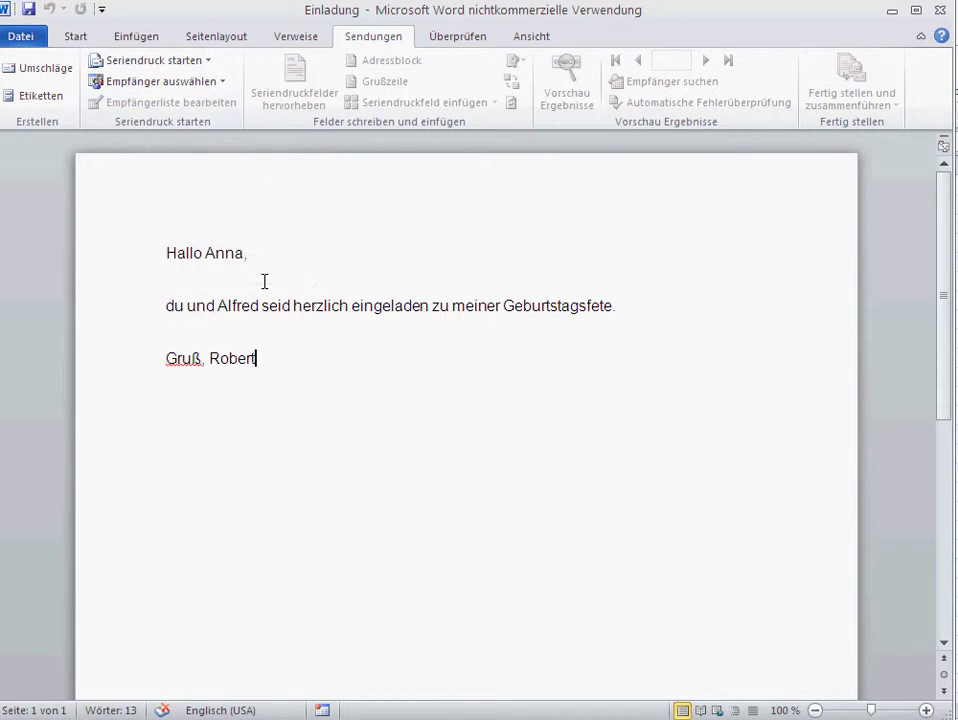
Use the Fete$ sheet of the Kontakte workbook as the existing recipient list
{"action": "left_click", "coordinate": [223, 86]}
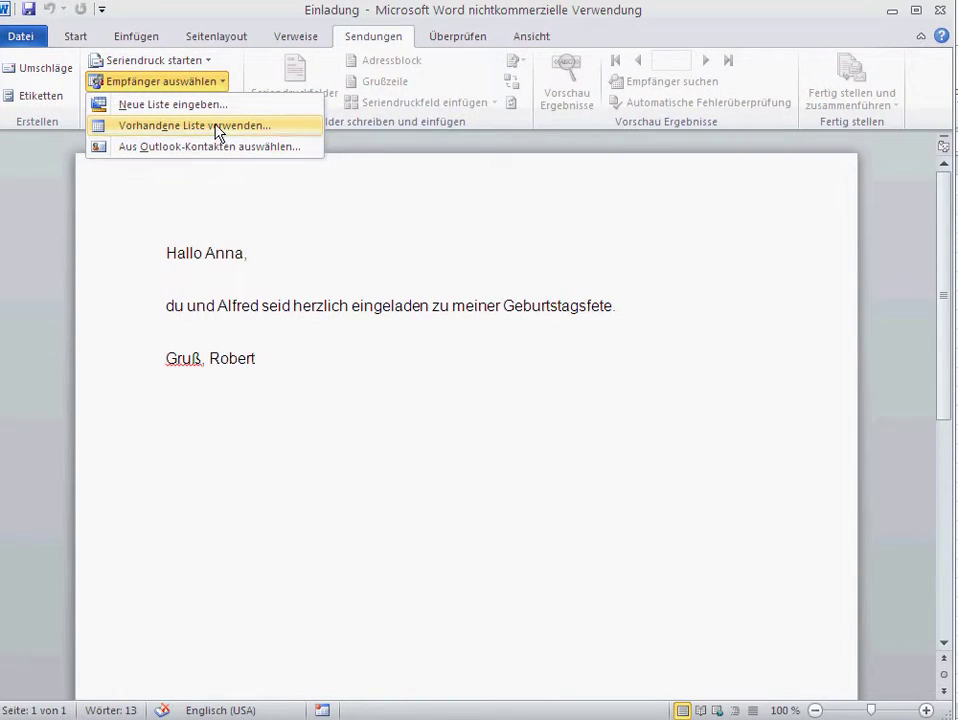
{"action": "left_click", "coordinate": [219, 128]}
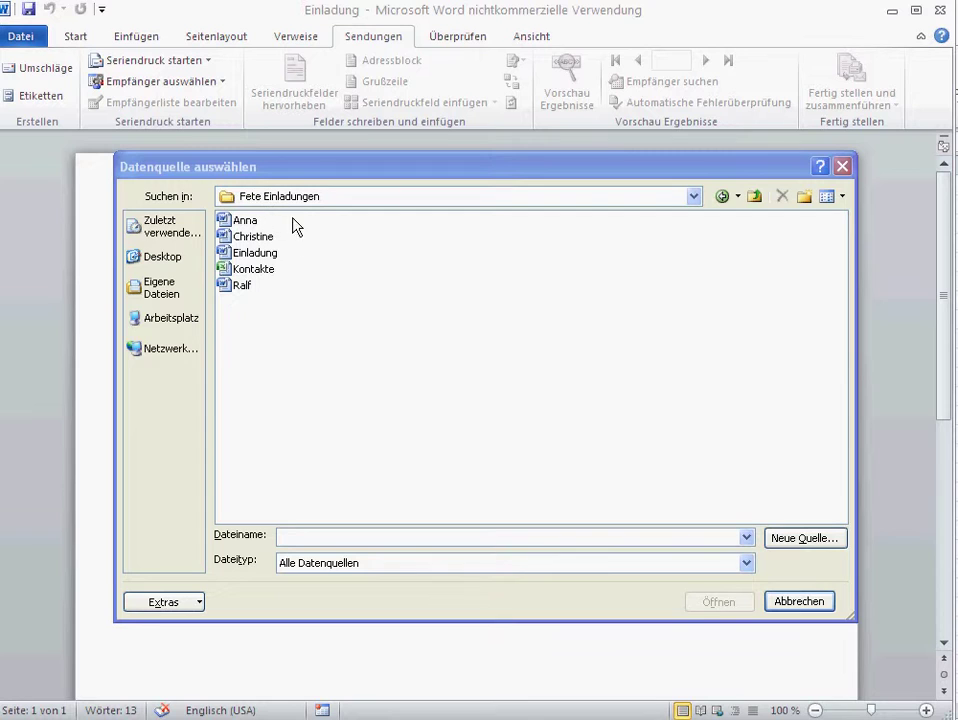
{"action": "left_click", "coordinate": [236, 271]}
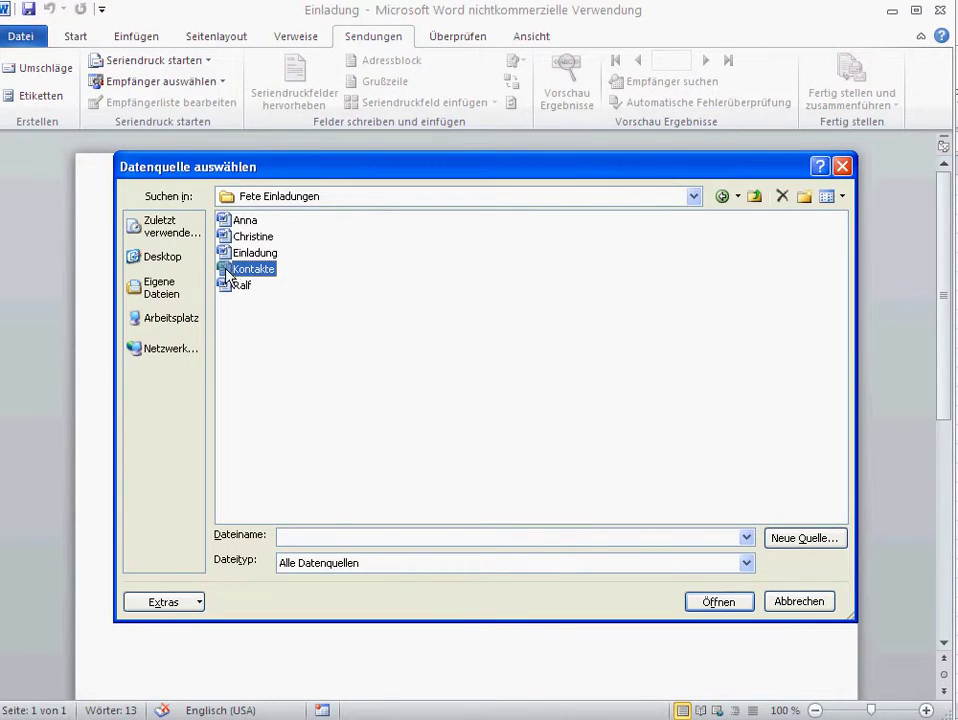
{"action": "double_click", "coordinate": [232, 271]}
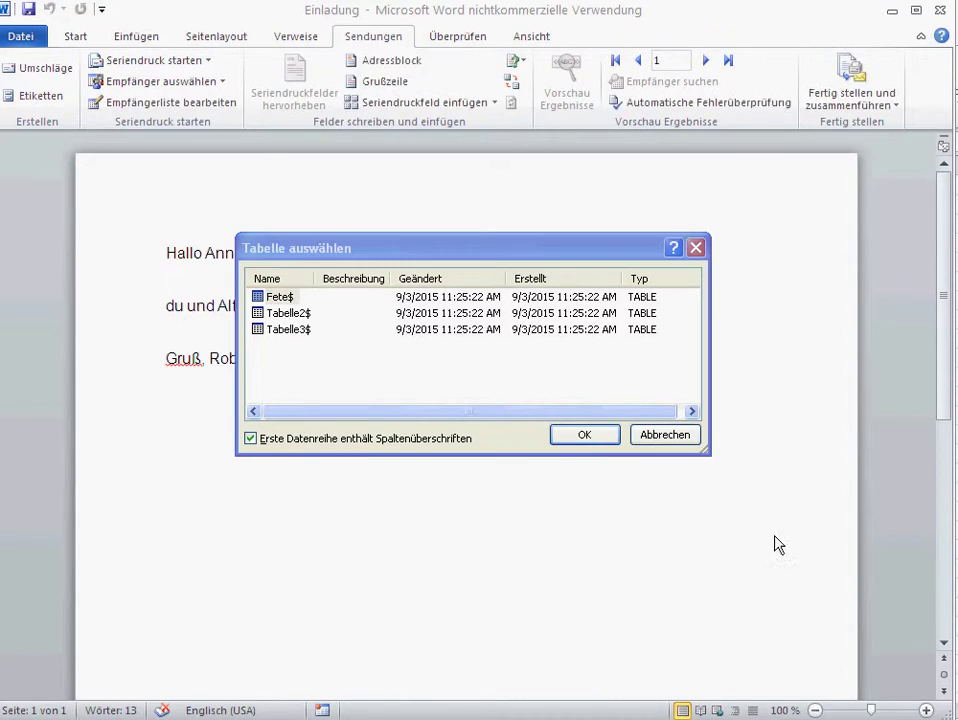
{"action": "left_click", "coordinate": [275, 298]}
{"action": "left_click", "coordinate": [580, 436]}
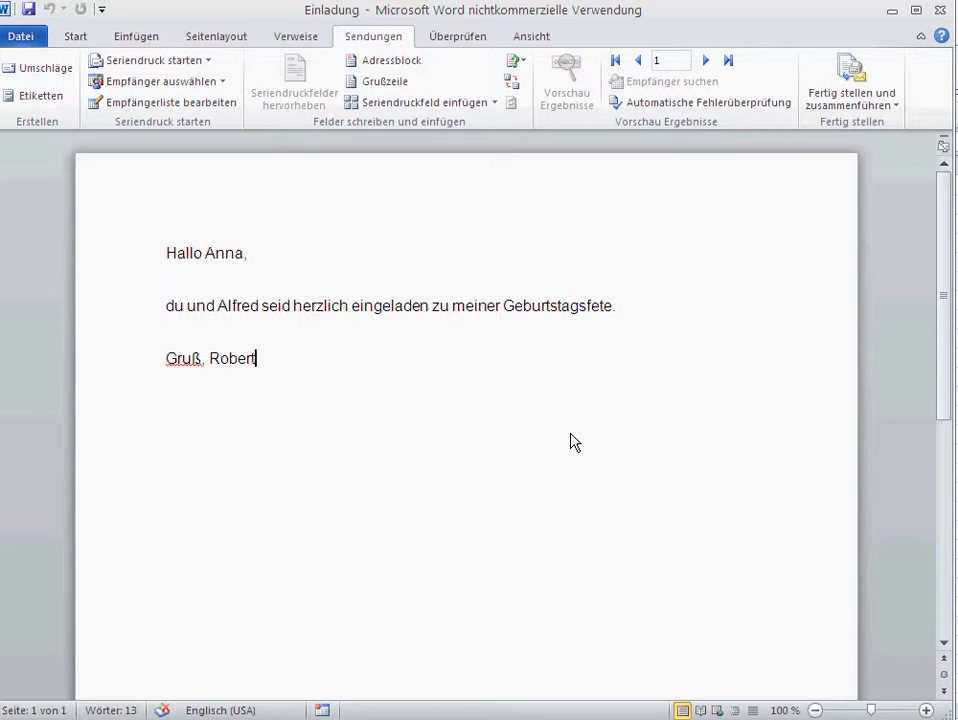
Replace Anna in the greeting with the «Empfänger» merge field
{"action": "double_click", "coordinate": [218, 254]}
{"action": "double_click", "coordinate": [225, 306]}
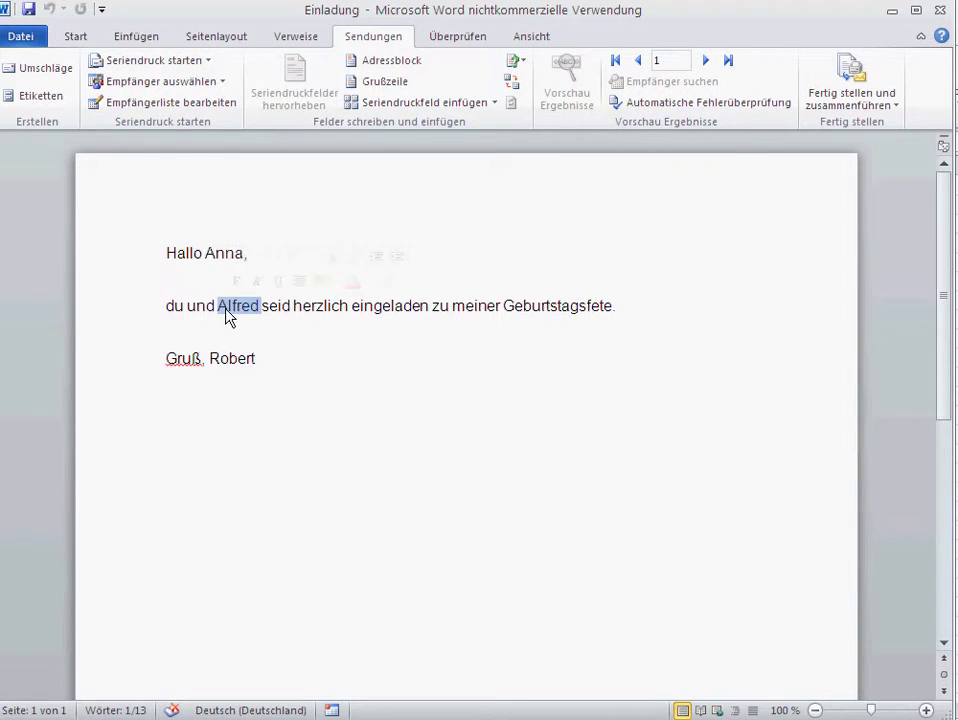
{"action": "left_click", "coordinate": [216, 252]}
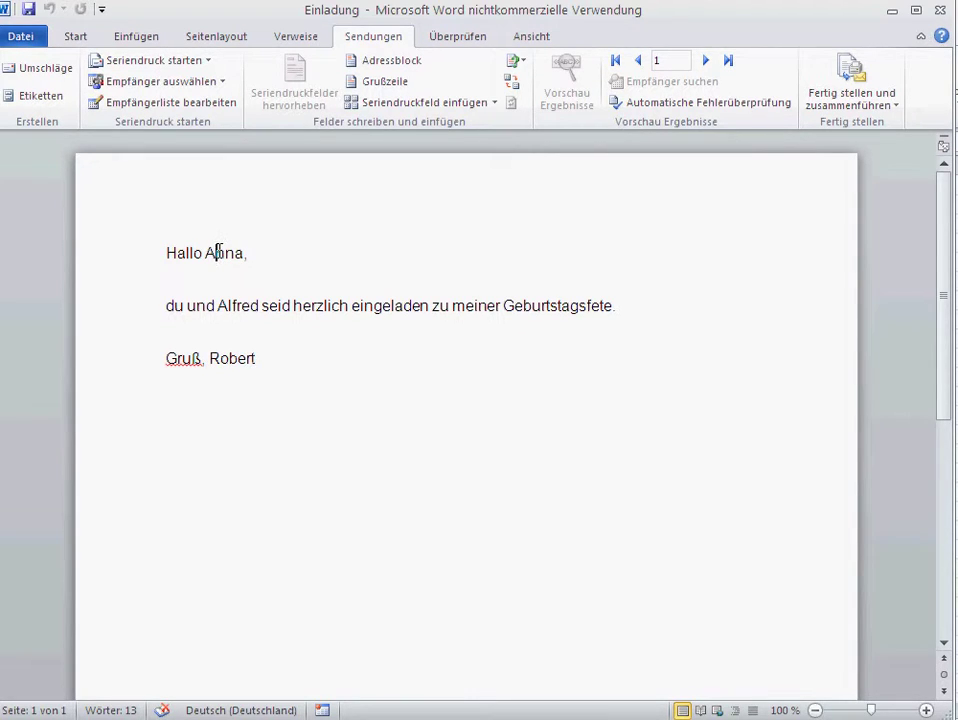
{"action": "double_click", "coordinate": [216, 252]}
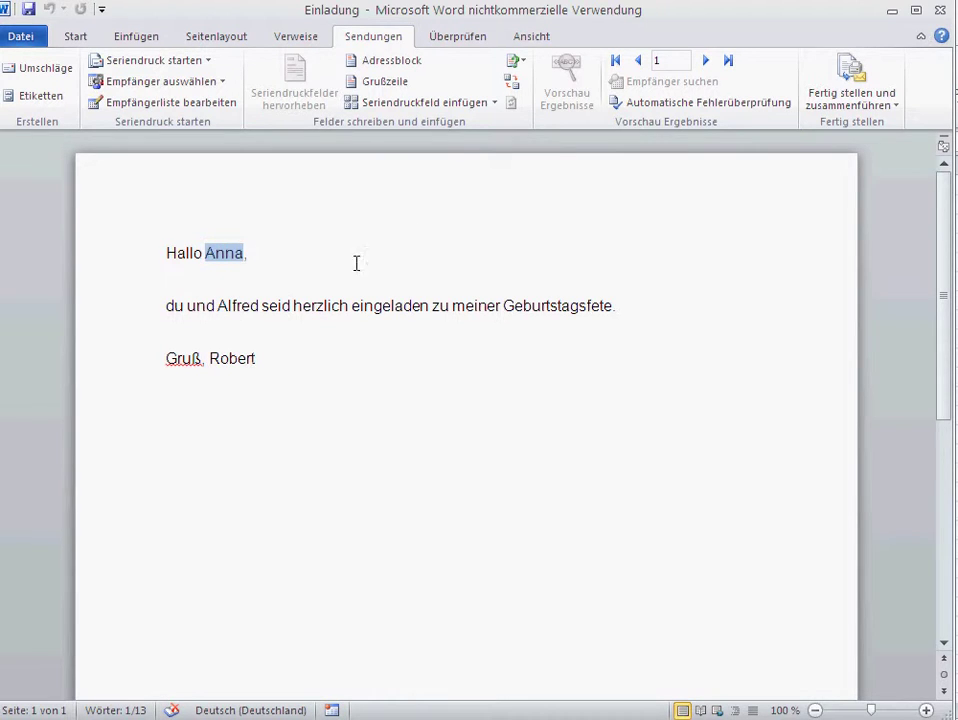
{"action": "left_click", "coordinate": [494, 105]}
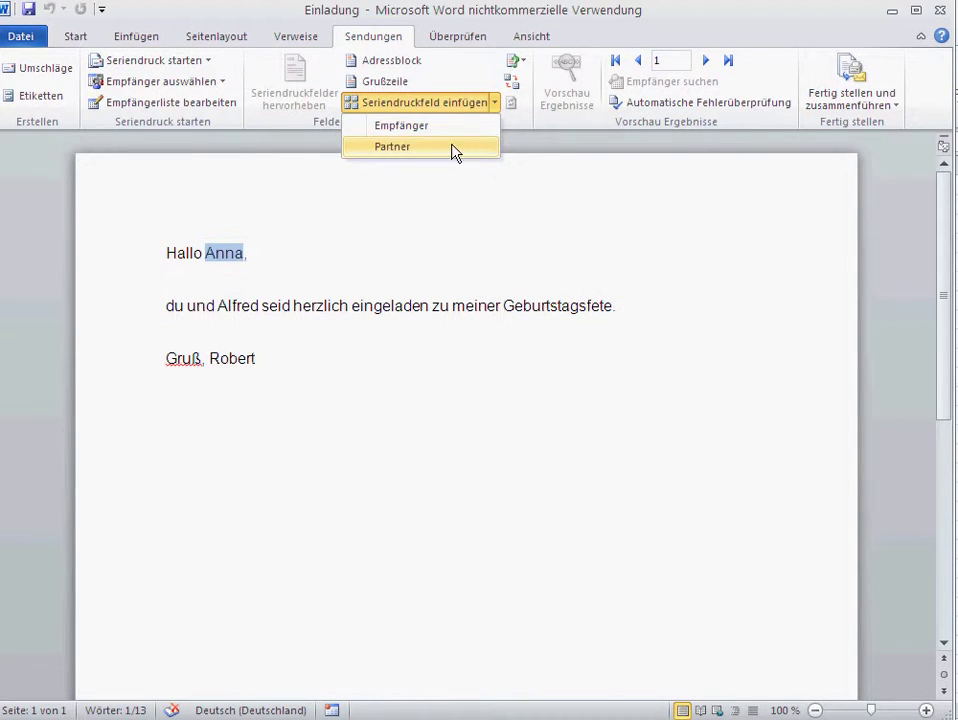
{"action": "left_click", "coordinate": [400, 126]}
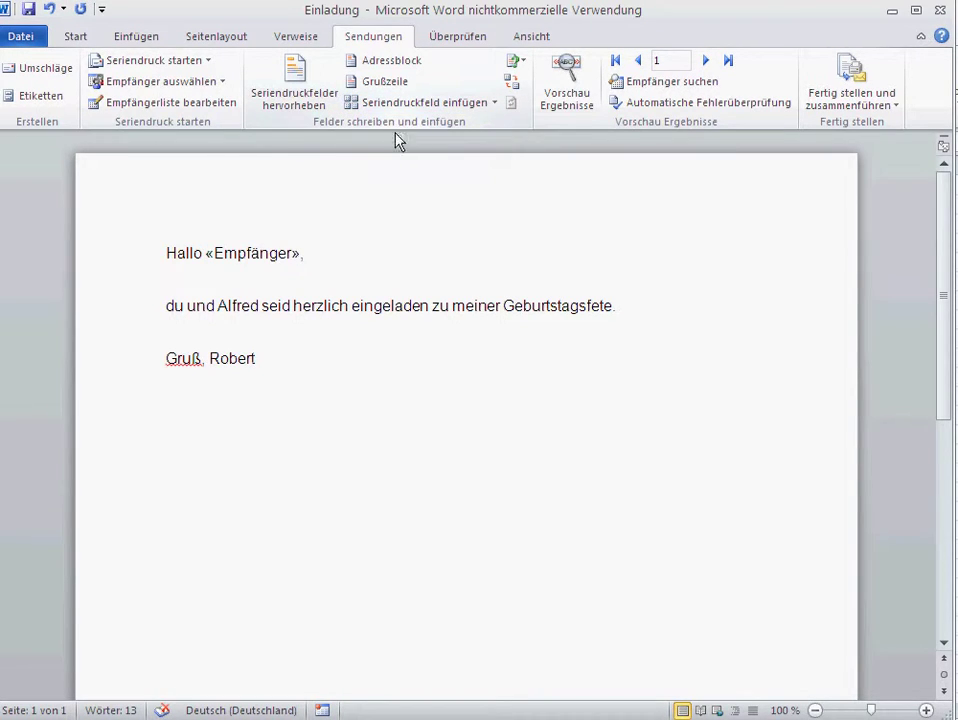
Replace Alfred with the «Partner» merge field
{"action": "double_click", "coordinate": [237, 306]}
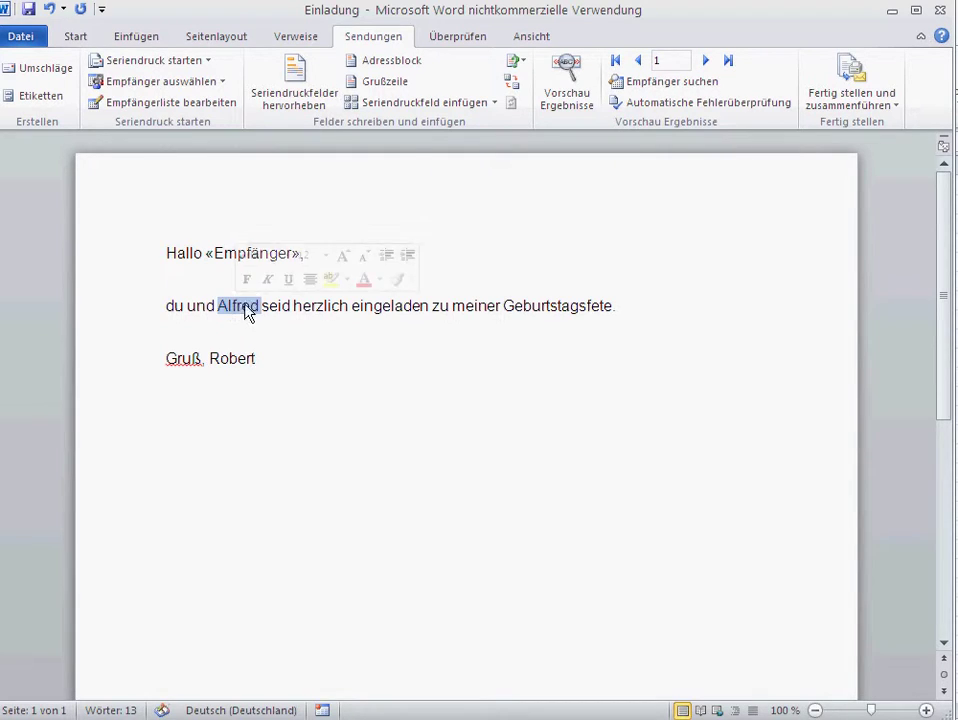
{"action": "left_click", "coordinate": [492, 104]}
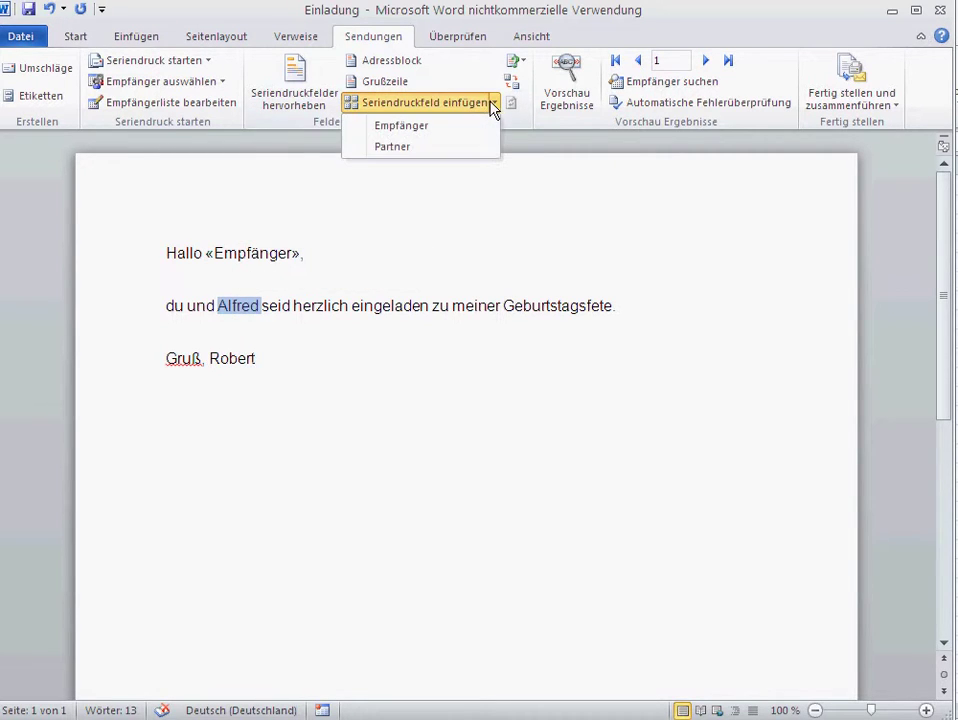
{"action": "left_click", "coordinate": [450, 150]}
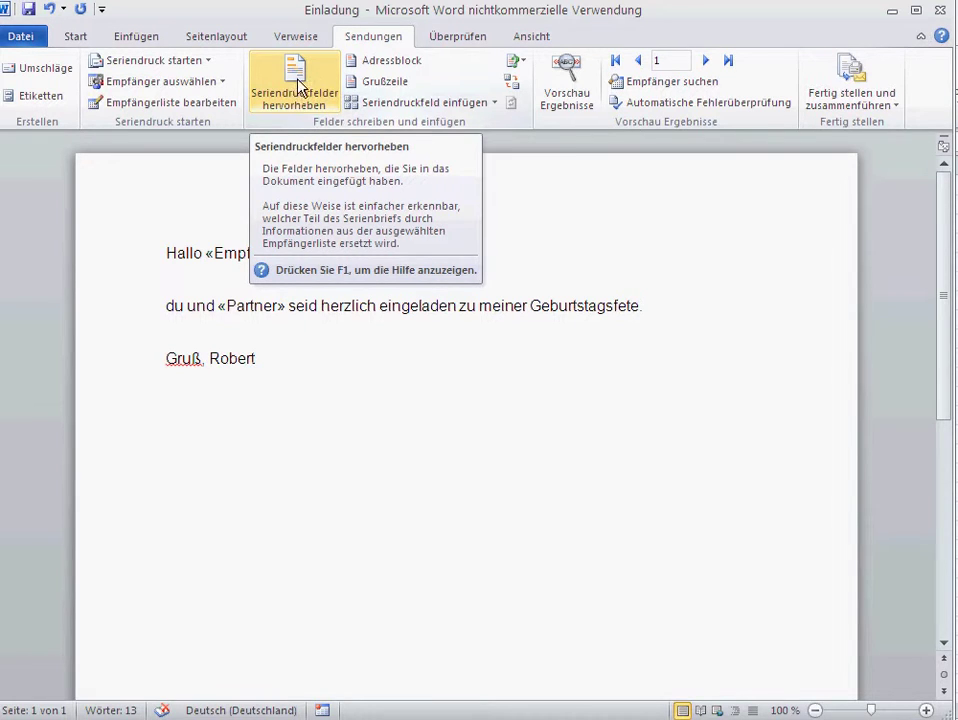
Turn on Seriendruckfelder hervorheben to shade the «Empfänger» and «Partner» fields
{"action": "left_click", "coordinate": [294, 98]}
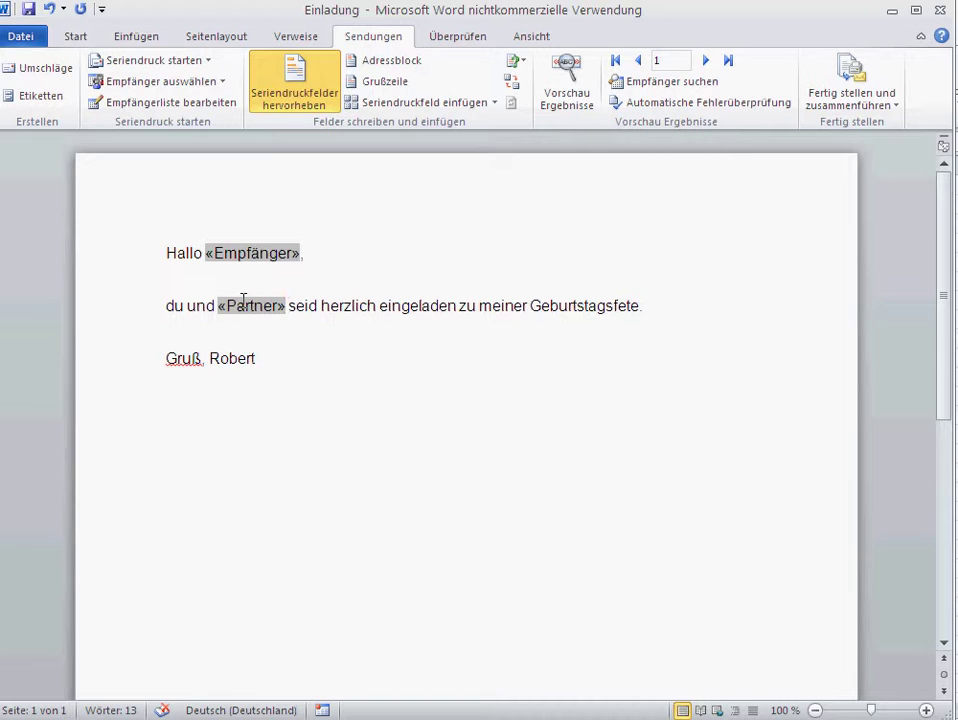
Preview merged results through the recipients, ending on record 2 (Ralf and Martina)
{"action": "left_click", "coordinate": [567, 105]}
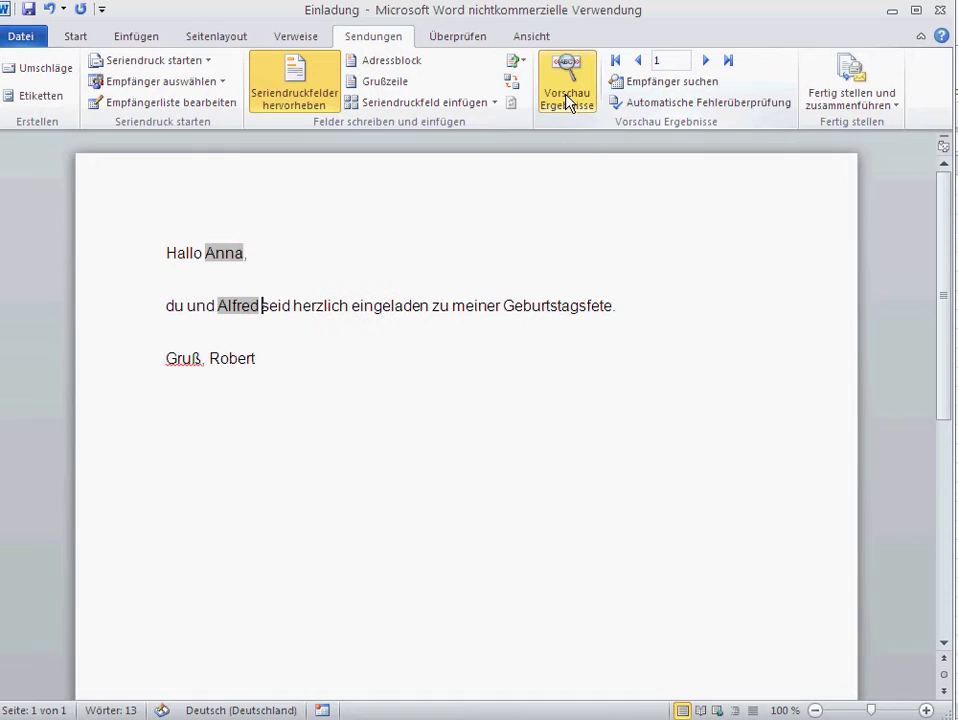
{"action": "left_click", "coordinate": [706, 61]}
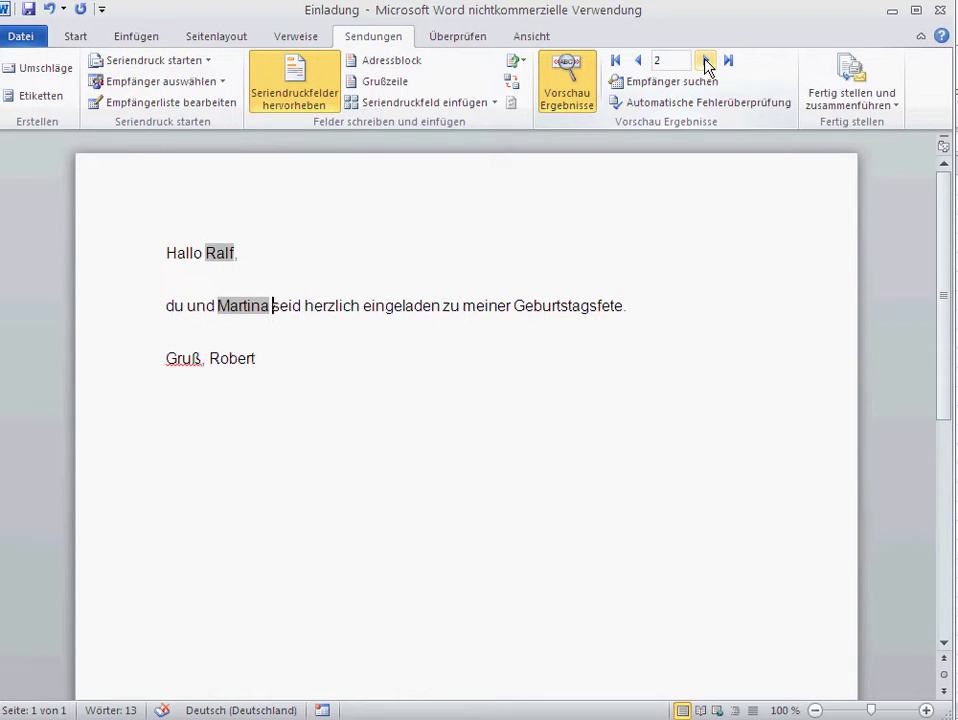
{"action": "left_click", "coordinate": [706, 61]}
{"action": "left_click", "coordinate": [706, 61]}
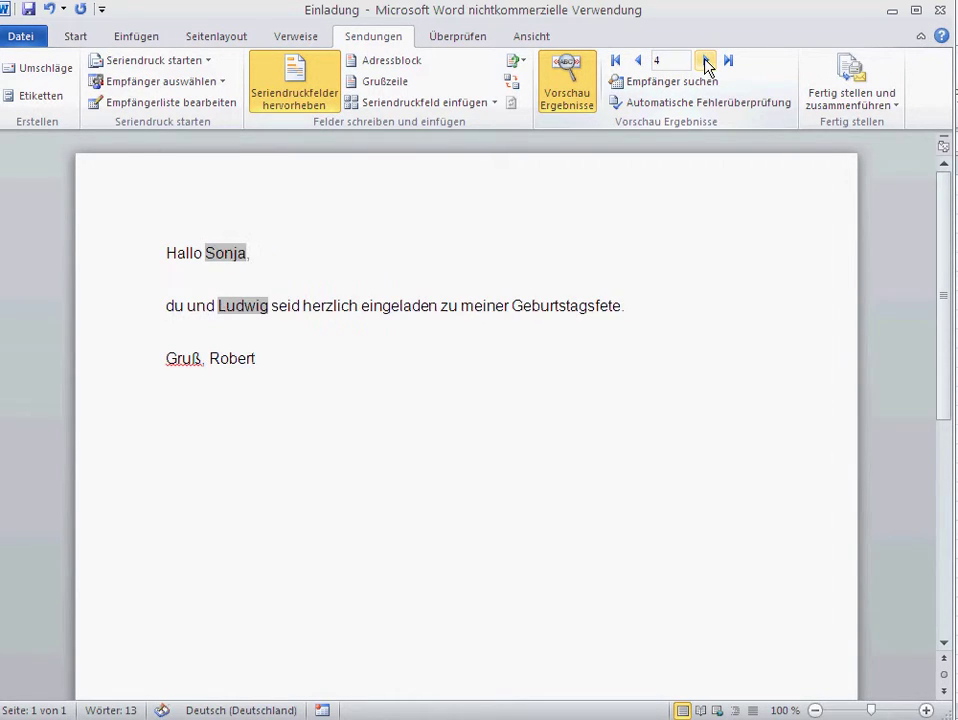
{"action": "left_click", "coordinate": [640, 62]}
{"action": "left_click", "coordinate": [640, 62]}
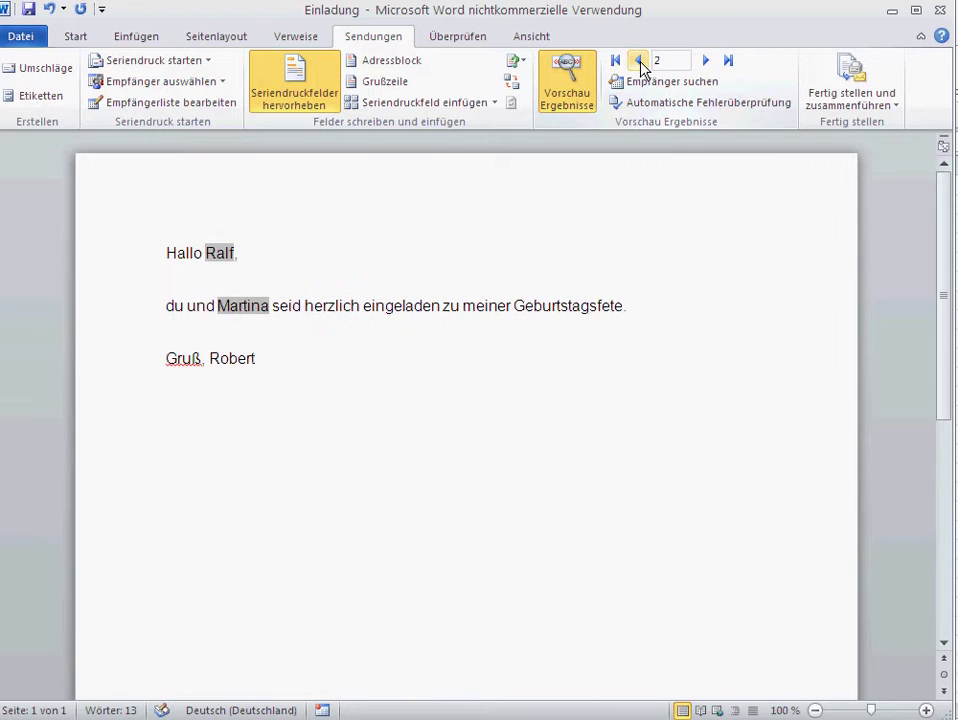
{"action": "left_click", "coordinate": [575, 90]}
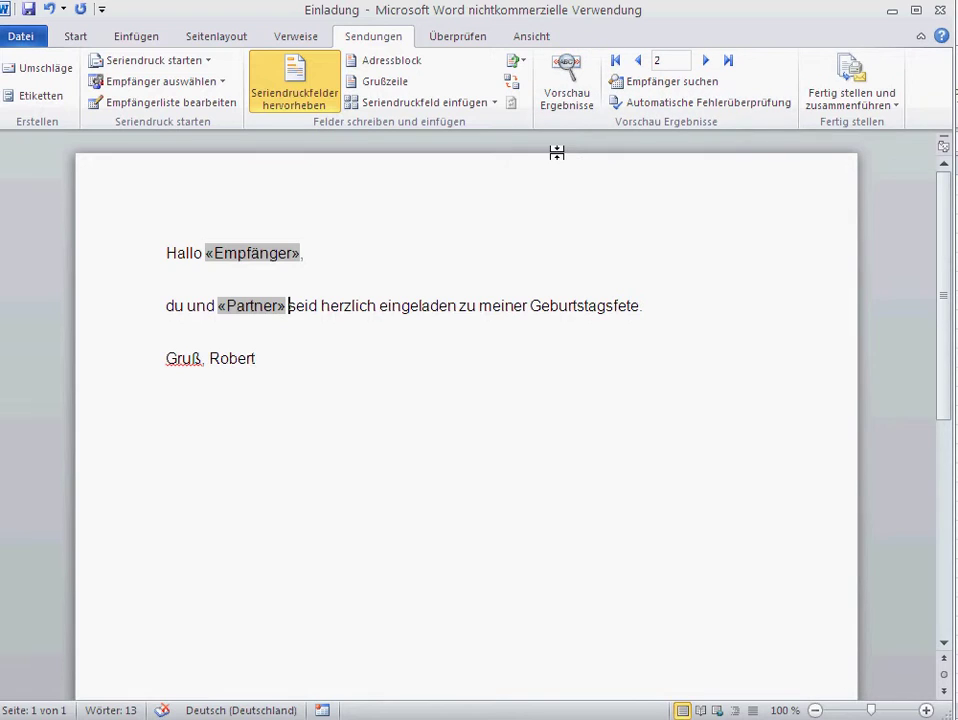
{"action": "left_click", "coordinate": [581, 92]}
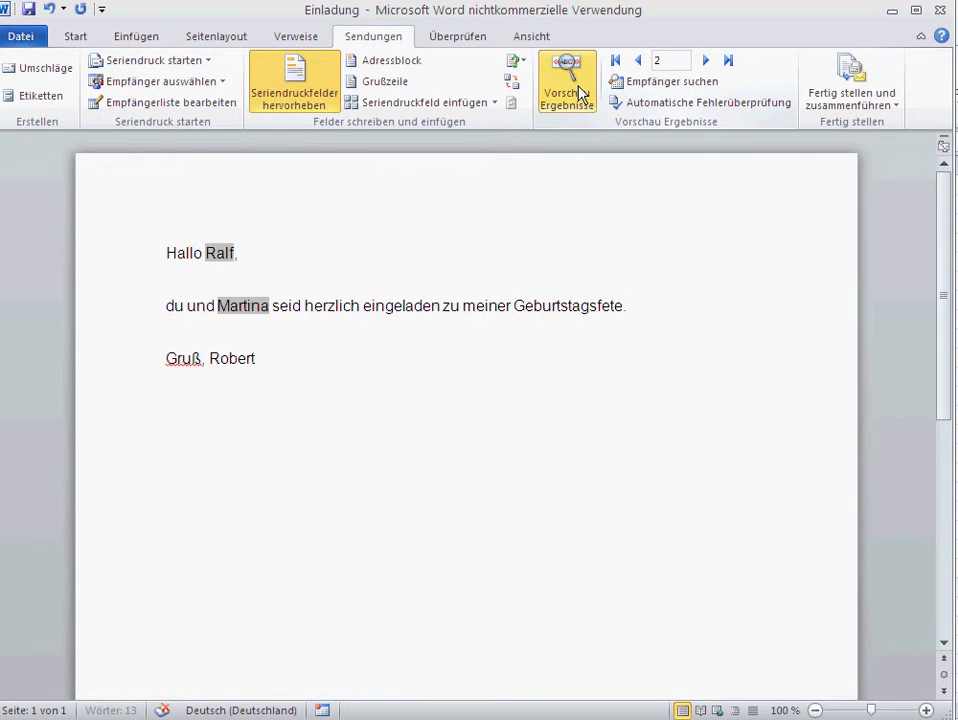